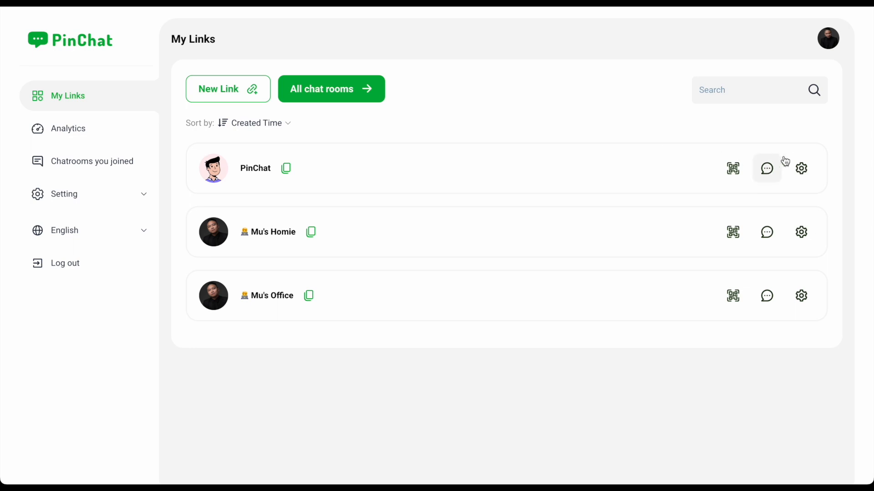
- Open the survey settings among the PinChat link's advanced settings and start creating a new survey
click(800, 168)
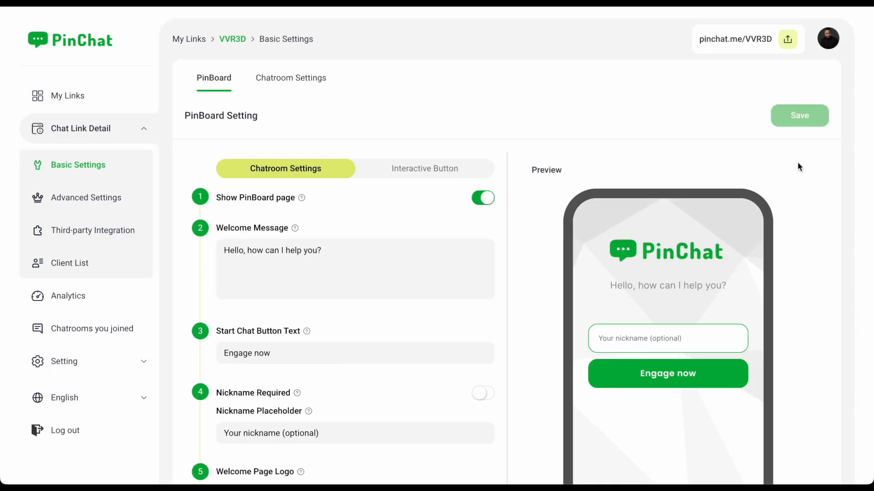
click(106, 199)
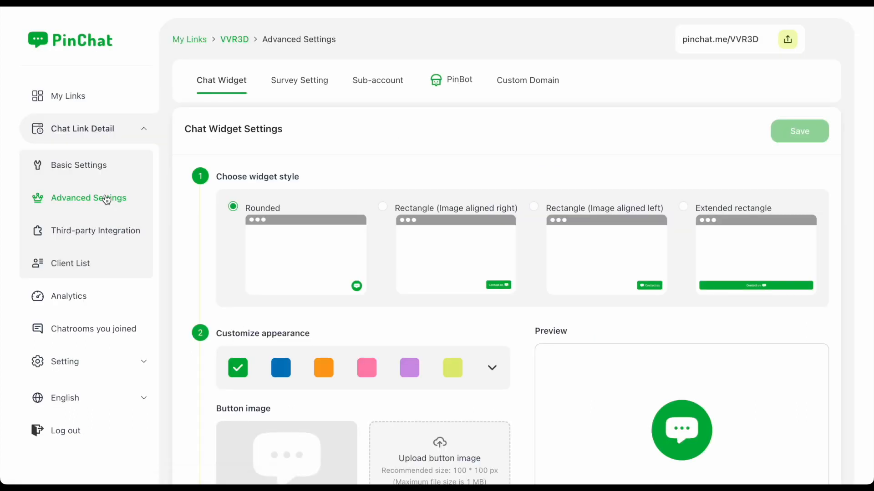
click(303, 75)
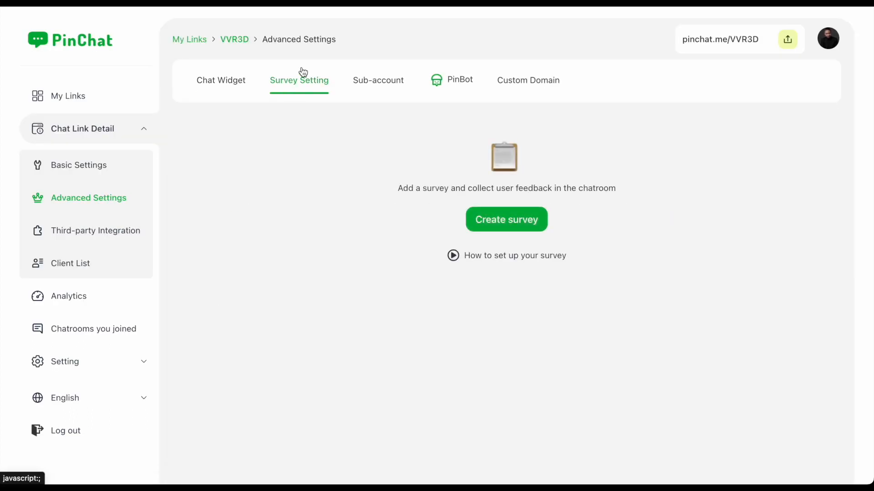
click(504, 227)
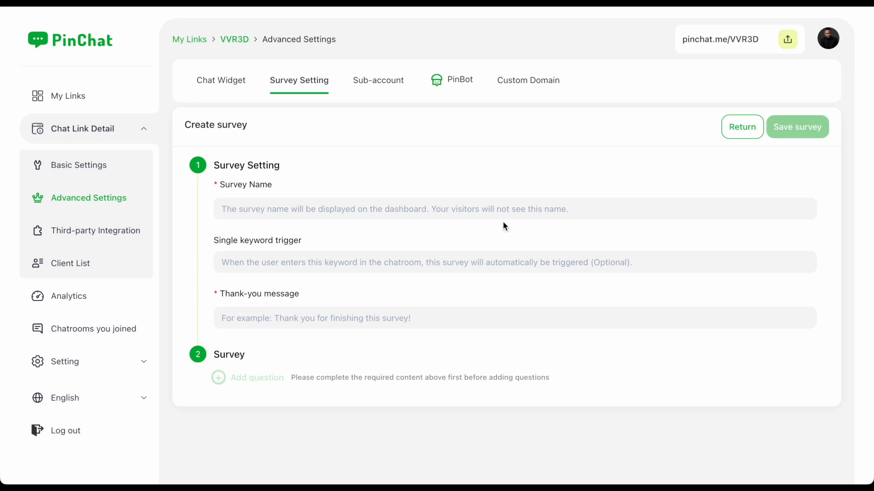
- Name the survey "First Survey" and set its thank-you message to "Thanks :)"
click(380, 211)
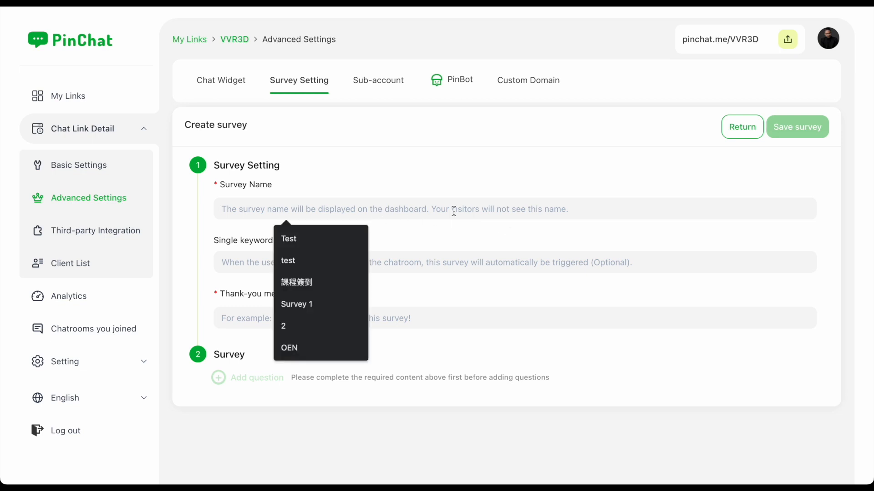
click(434, 167)
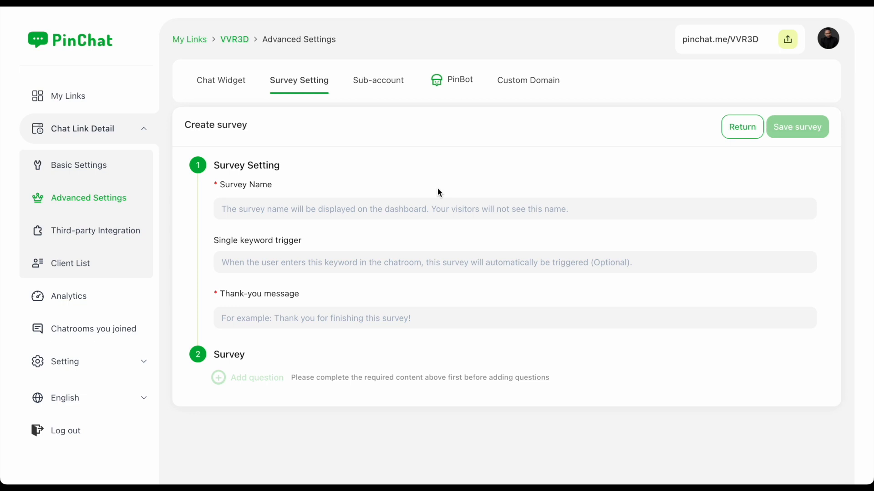
click(419, 207)
text(Firs)
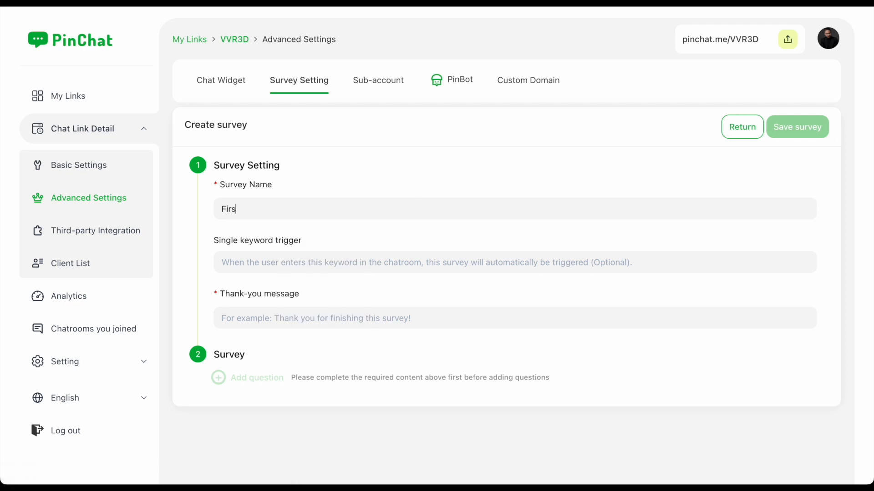
text(t Survey)
click(278, 314)
text(Thanks :))
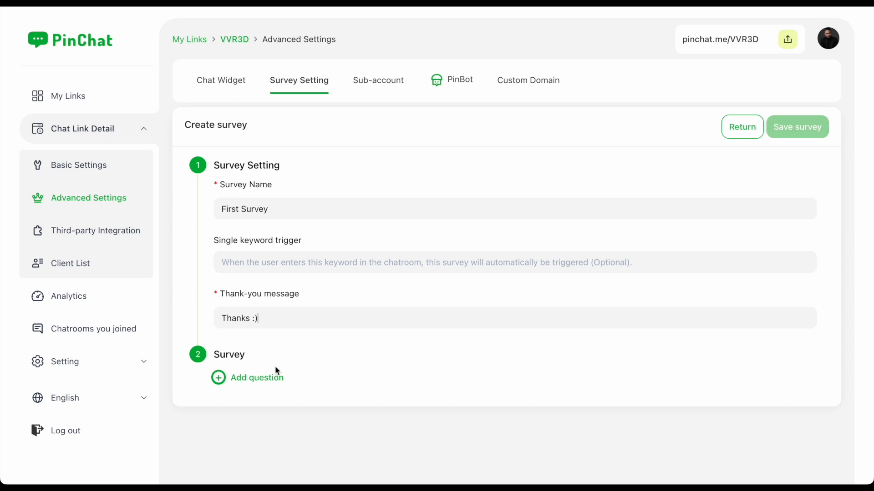
- Add a first question to the survey and open it for editing
click(258, 388)
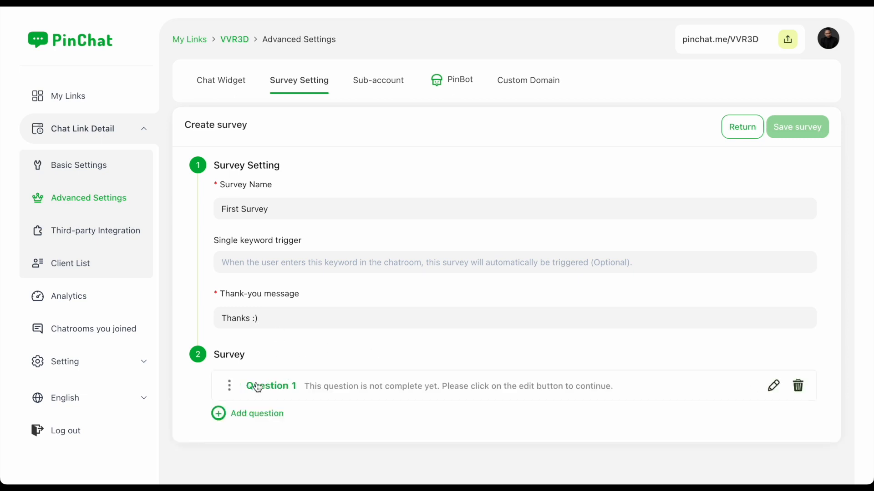
click(774, 388)
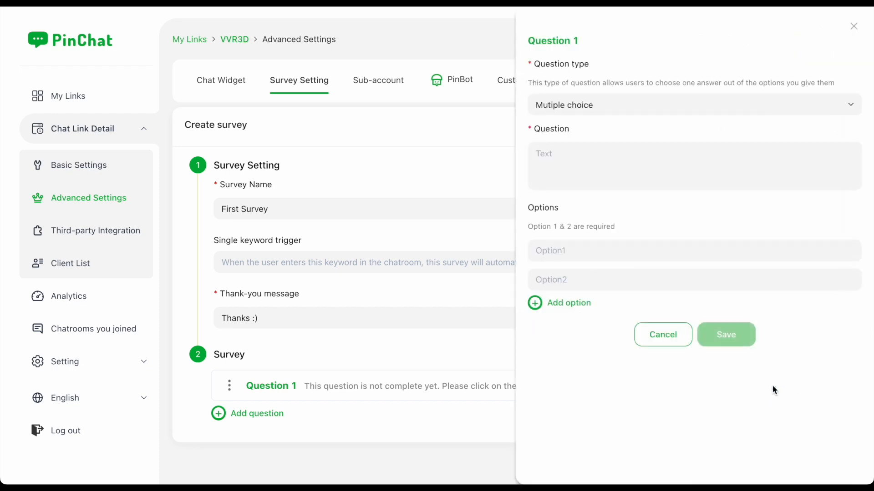
- Examine the fields offered by the Five-star rating, User input and Multiple choice question types, ending on Multiple choice
click(604, 114)
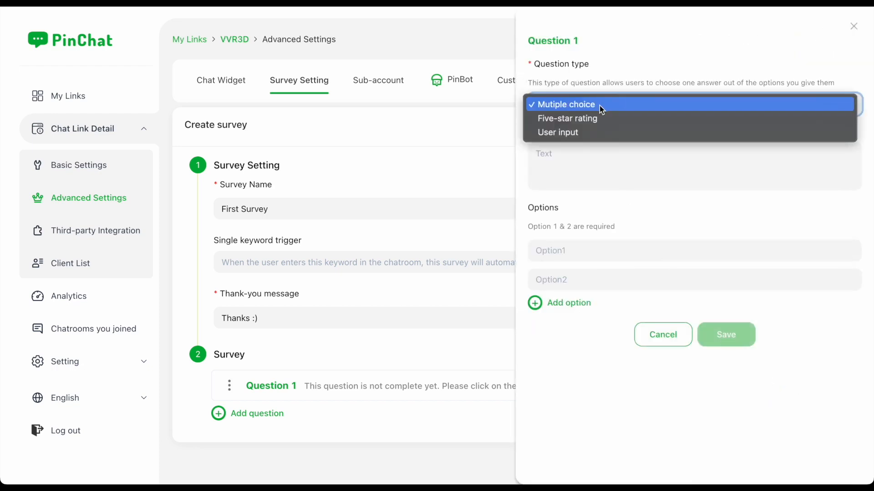
click(603, 119)
click(598, 110)
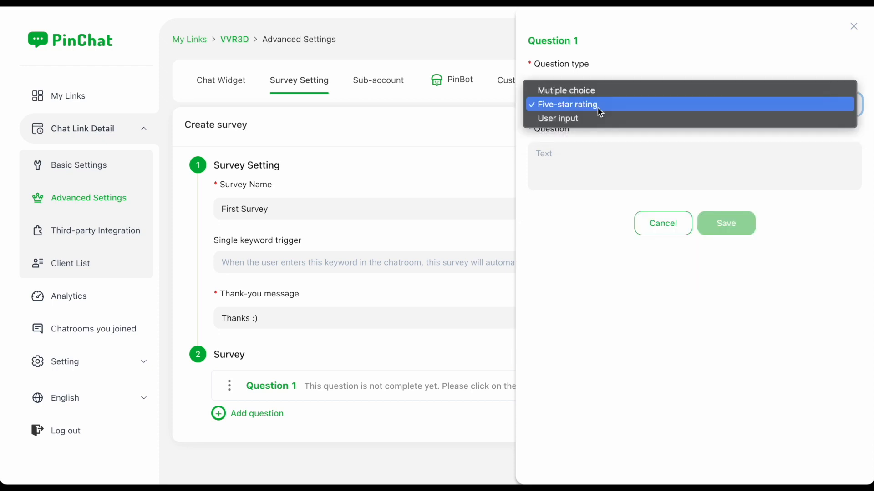
click(596, 142)
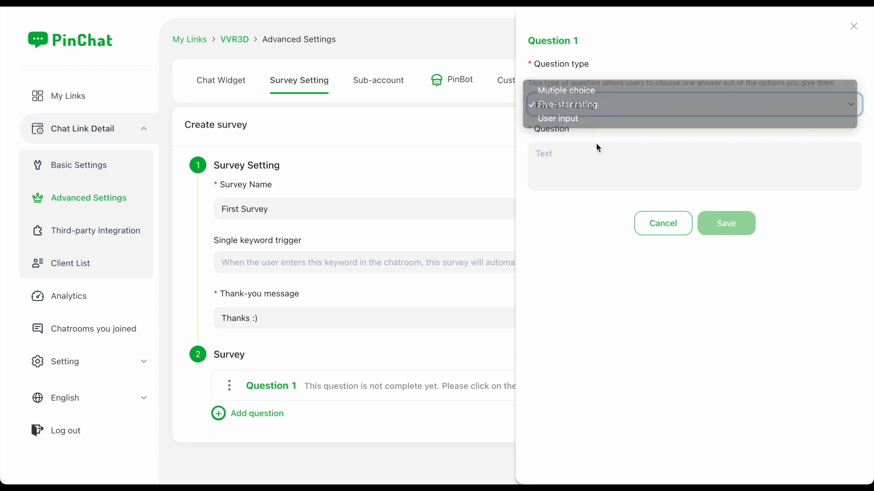
click(594, 111)
click(581, 95)
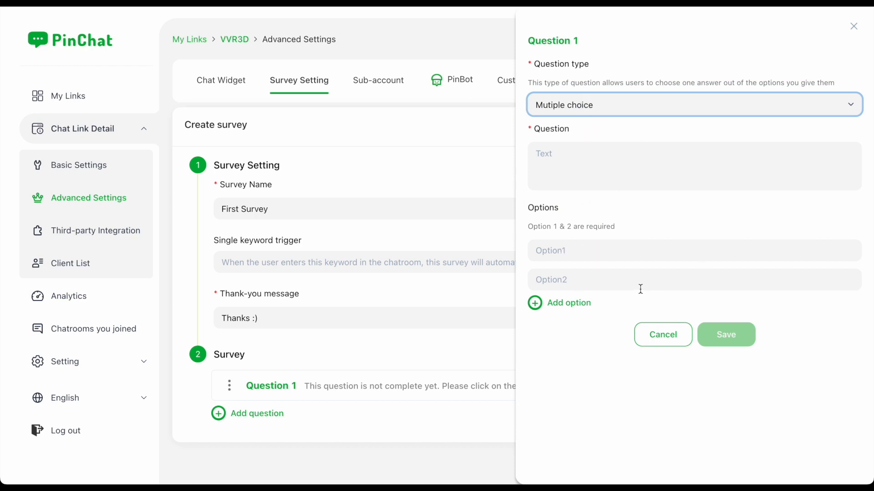
click(622, 113)
click(607, 129)
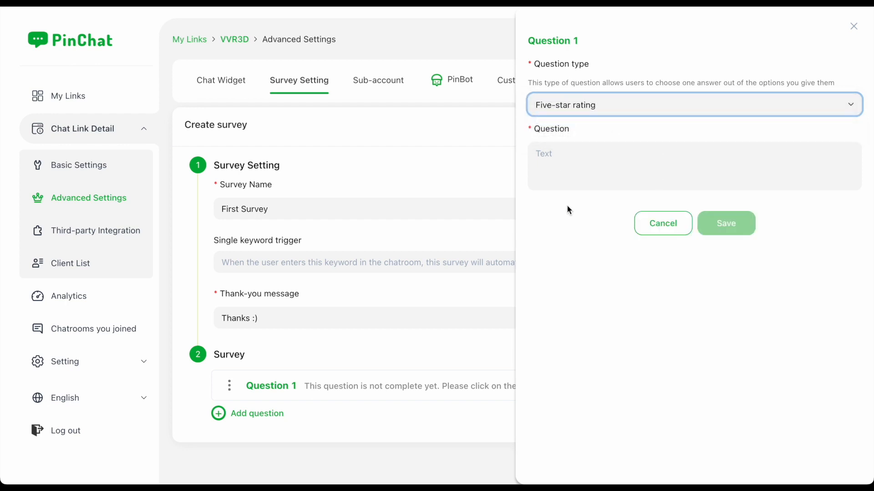
click(571, 110)
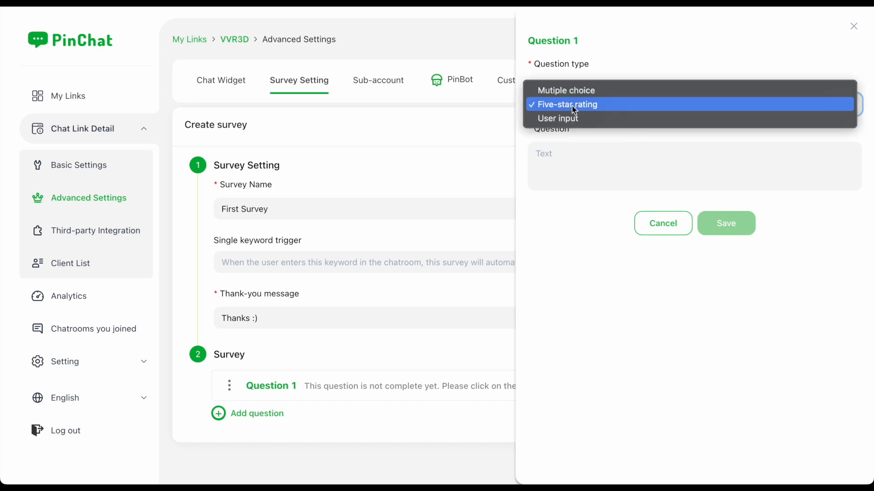
click(572, 117)
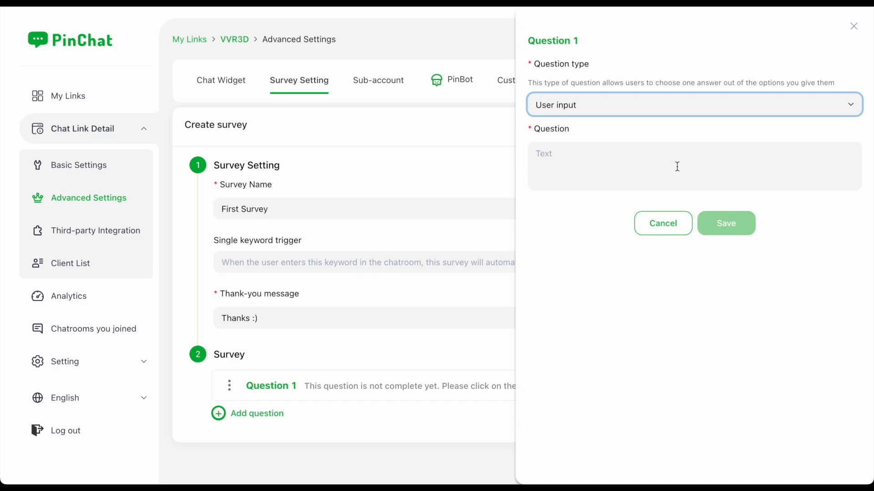
click(660, 111)
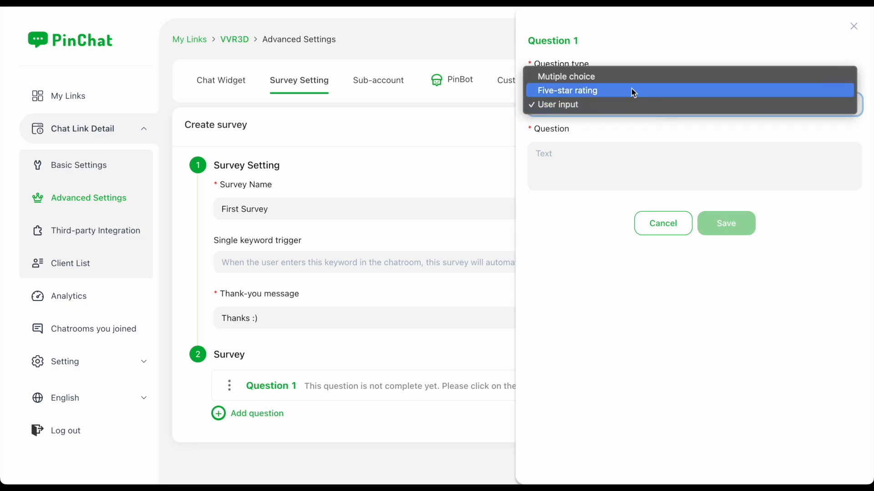
click(624, 76)
- Enter "How do you feel about our service?" as the text of Question 1
click(580, 154)
text(How you feel a)
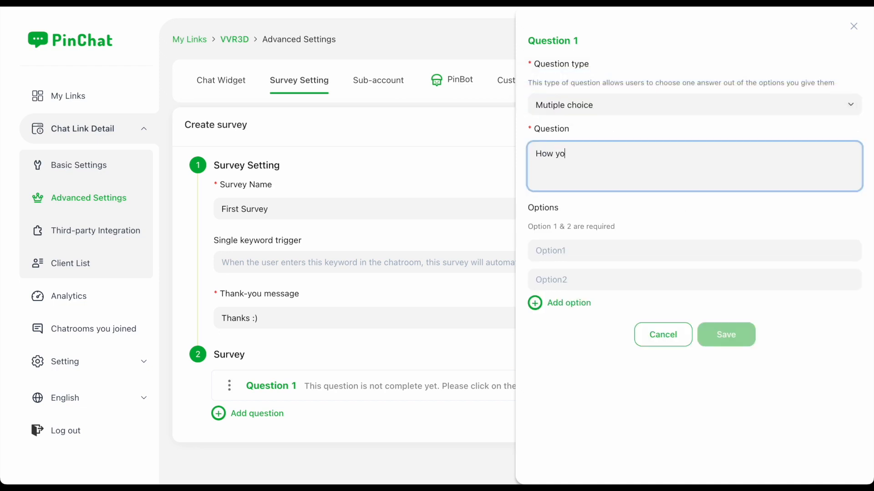
key(BackSpace)
key(BackSpace)
key(BackSpace)
key(BackSpace)
key(BackSpace)
key(BackSpace)
key(BackSpace)
key(BackSpace)
key(BackSpace)
key(BackSpace)
key(BackSpace)
key(BackSpace)
text(w do you feel aou)
key(BackSpace)
key(BackSpace)
text(bout our service?)
key(Tab)
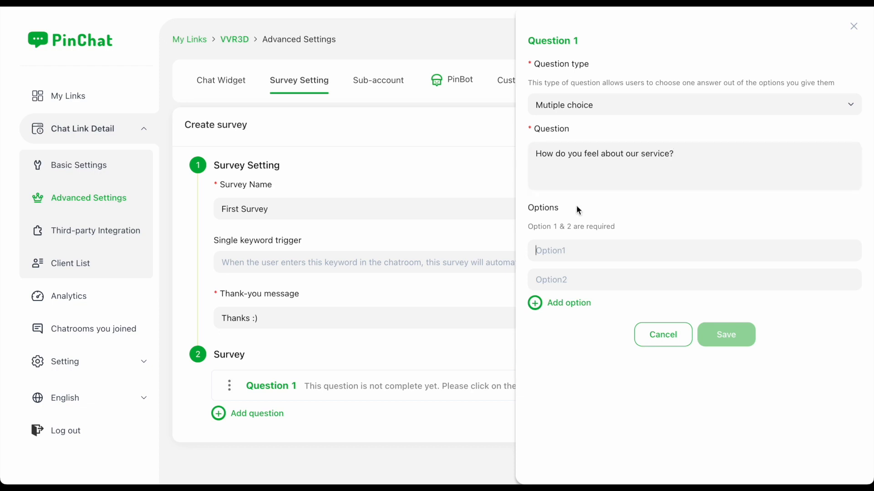
- Give Question 1 the answer options Great, Fine and Bad, and save the question
text(Great)
key(Tab)
text(Fine)
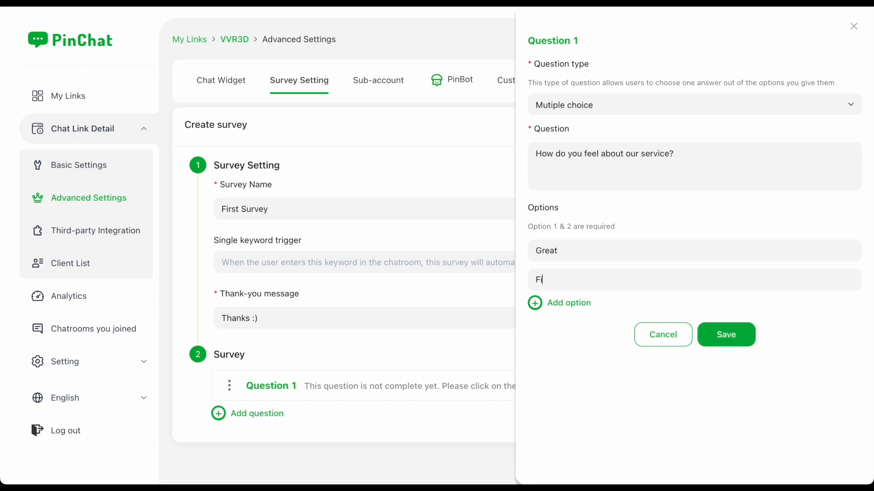
click(534, 304)
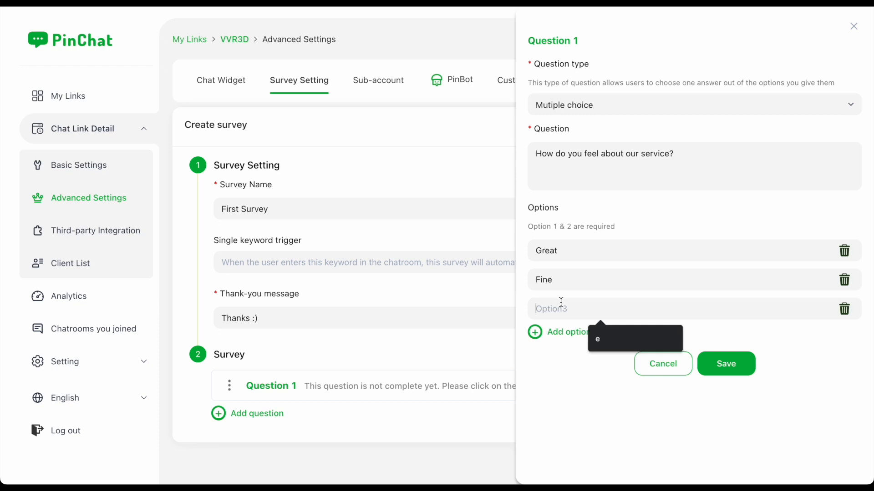
text(Bad)
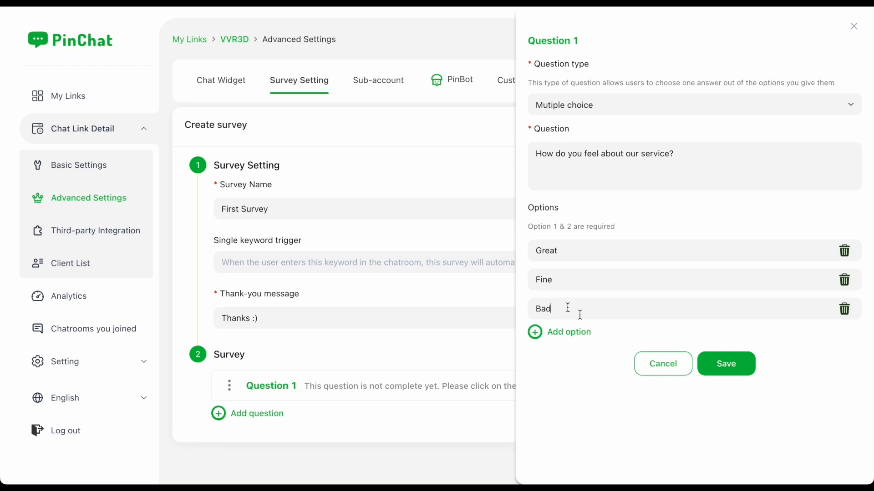
click(729, 373)
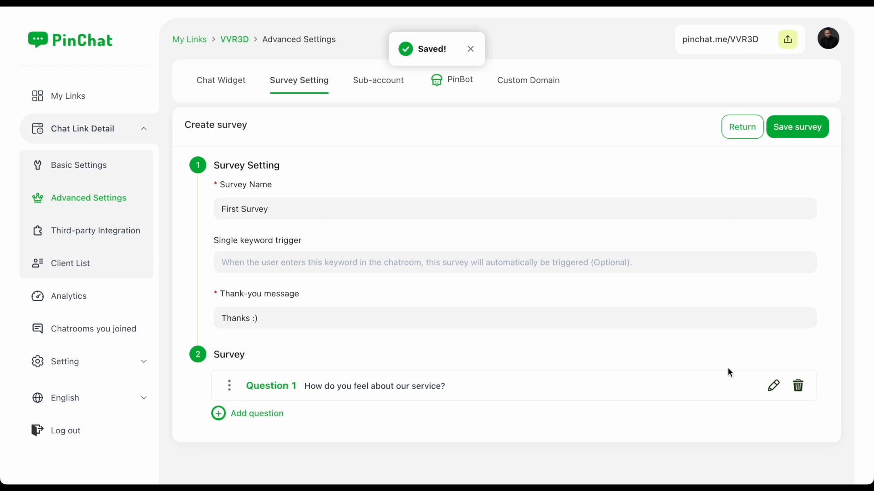
- Add a second question to the survey and set its question type to User input
click(219, 414)
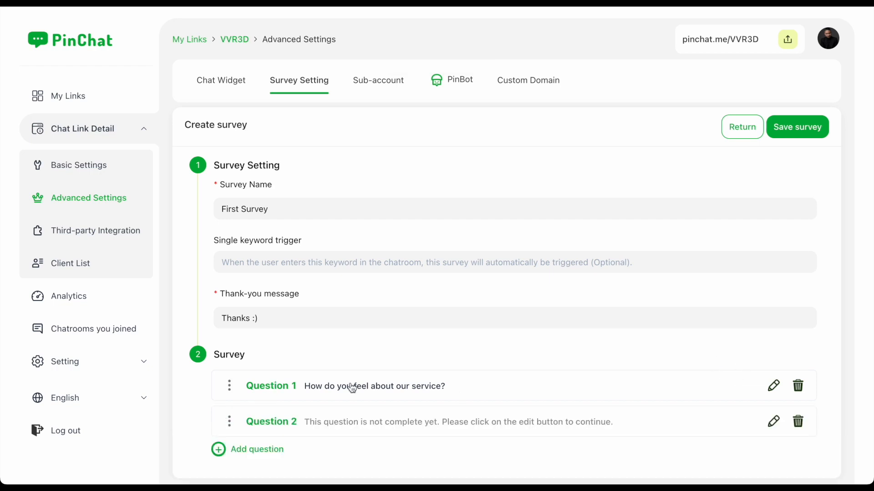
click(773, 421)
click(608, 159)
text(Will you con)
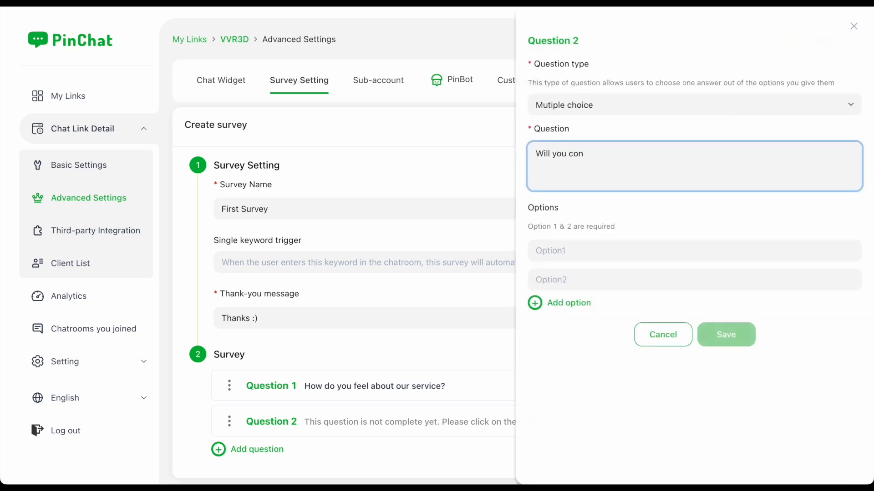
key(ctrl+a)
click(614, 109)
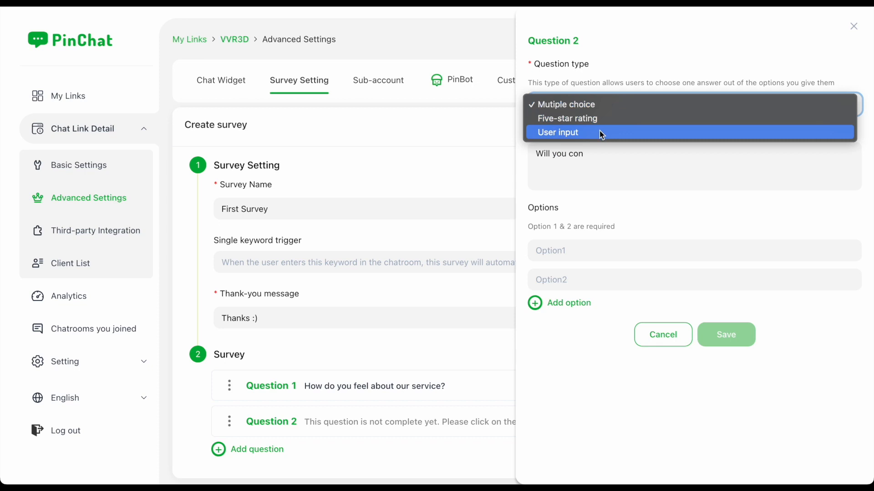
click(601, 132)
- Set the text of Question 2 to "Give us your feedback" and save both the question and the survey
click(598, 160)
key(ctrl+a)
text(How)
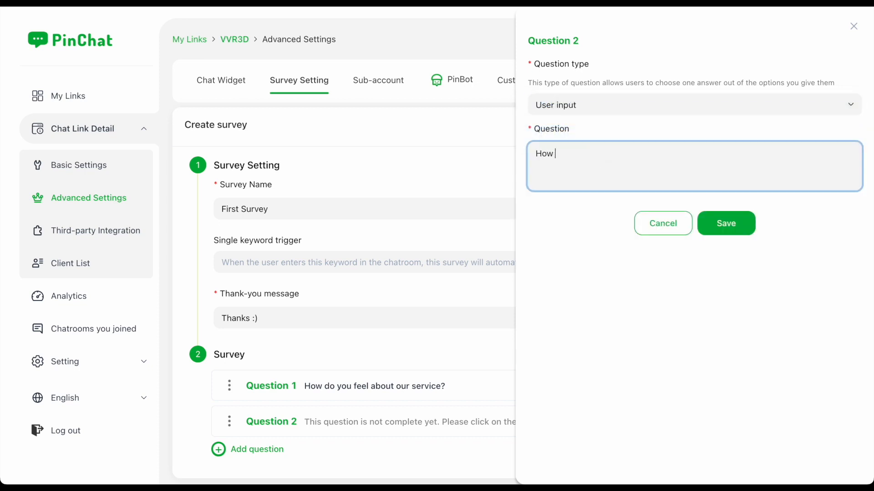
key(BackSpace)
key(BackSpace)
key(BackSpace)
text(I)
key(BackSpace)
text(Give us your feedback)
click(725, 227)
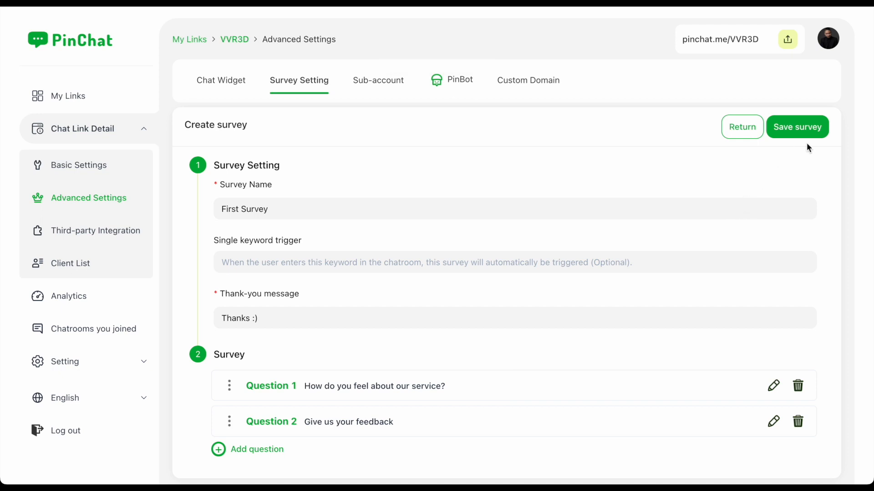
click(797, 127)
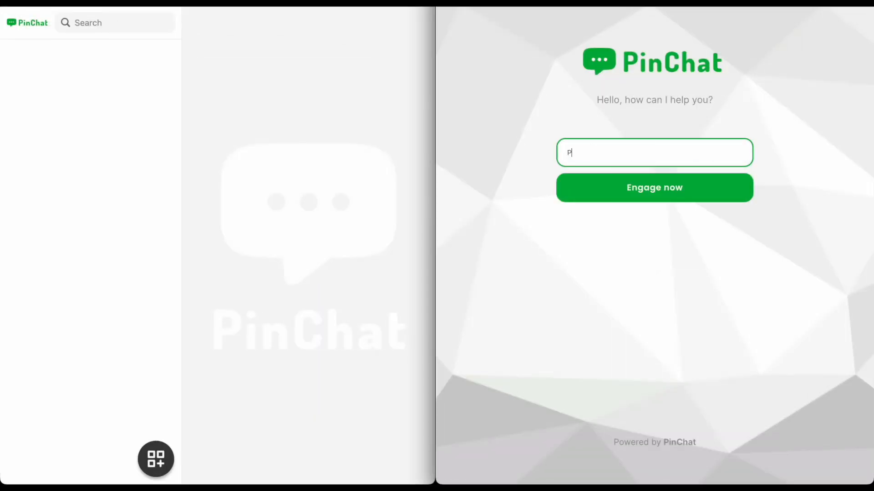
- Start a chat as a visitor with the nickname PinChat and send the message "Hi. :)"
text(inChat)
click(659, 181)
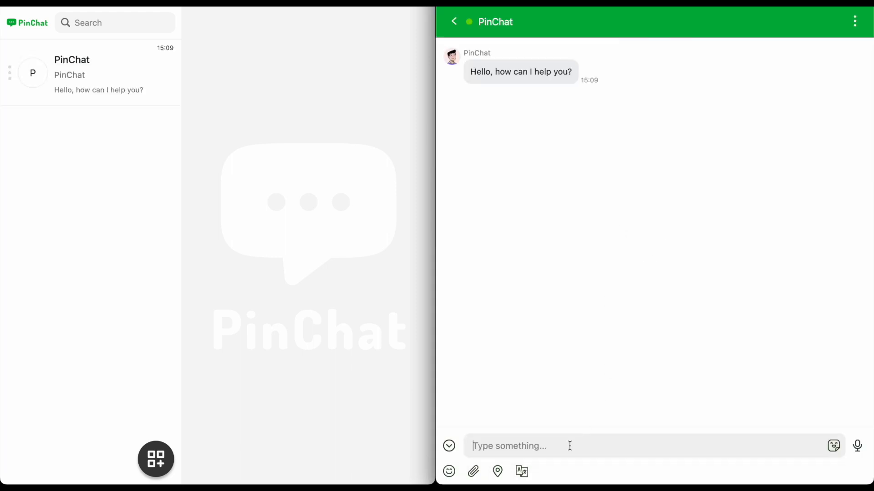
text(Hi. :))
key(Return)
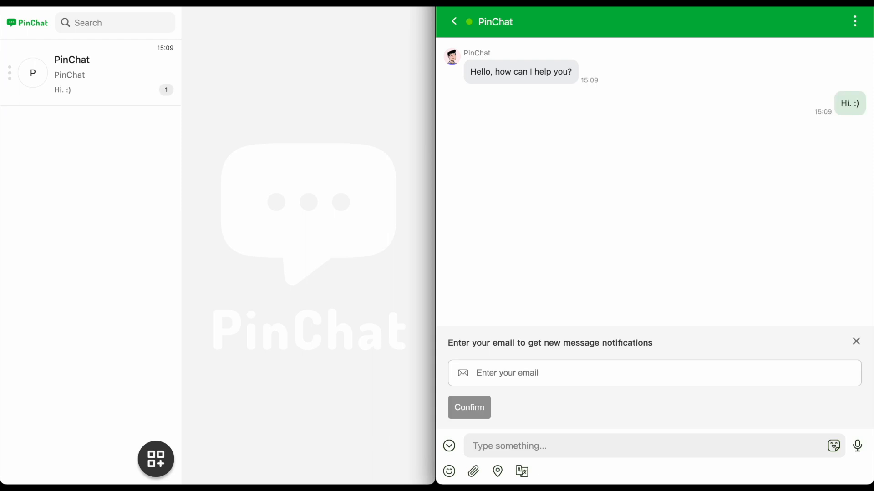
- Send the survey from the host's side of the conversation and answer its first question as the visitor with Great
click(126, 72)
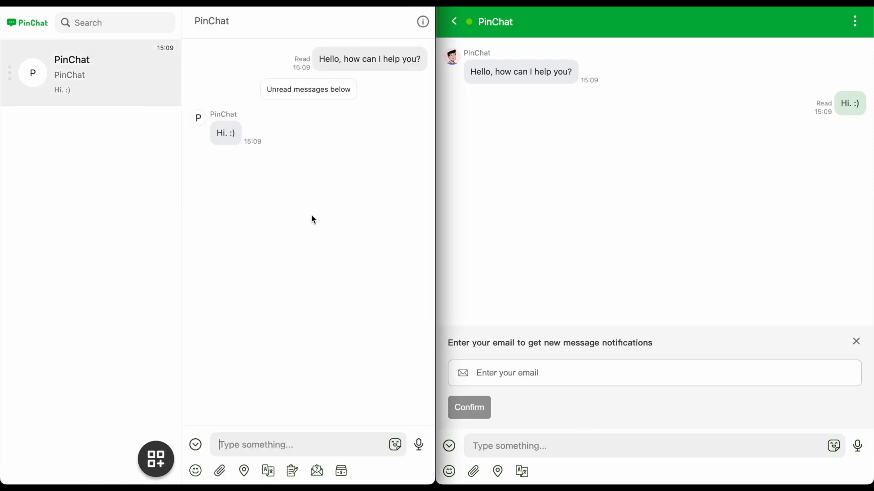
click(292, 474)
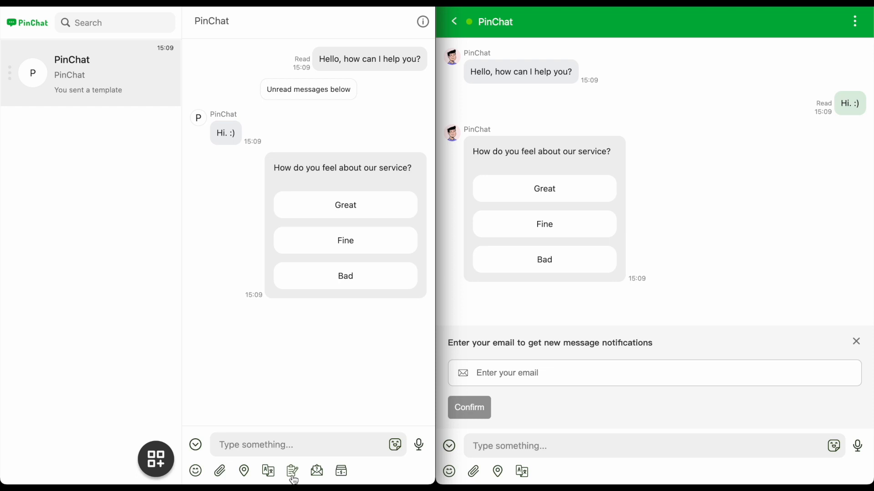
click(539, 189)
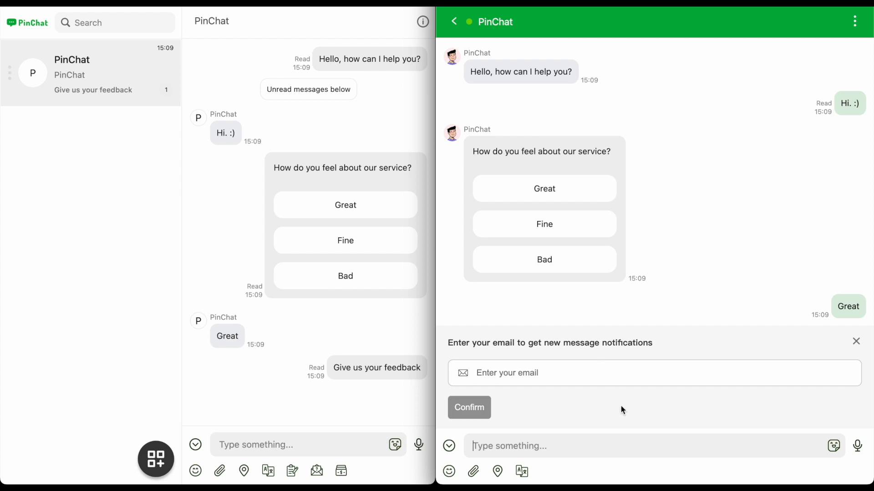
- Dismiss the visitor's email notification prompt and answer the feedback question as the visitor with "Everything's fine. Thanks!"
click(856, 342)
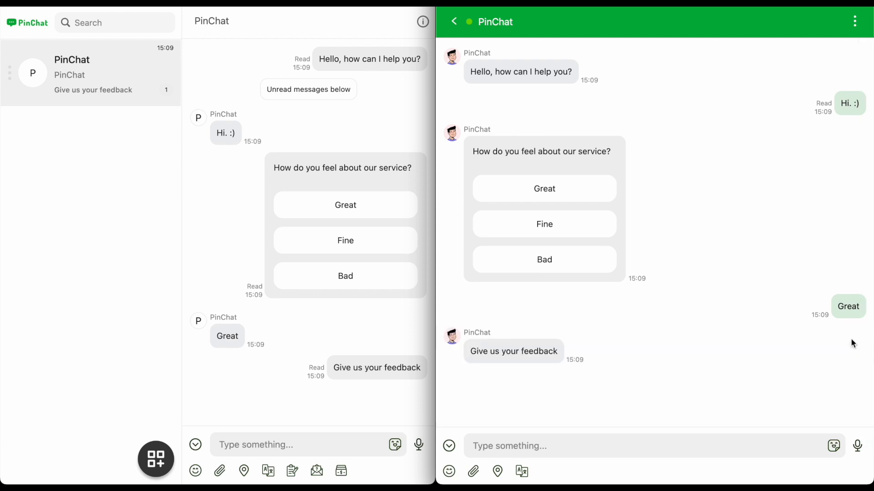
click(608, 443)
text(Everything's )
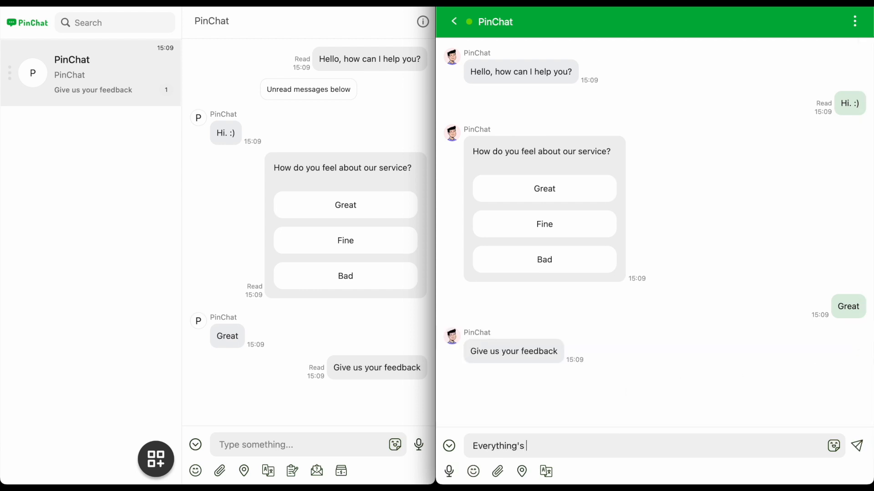
text(fine. Thanks!)
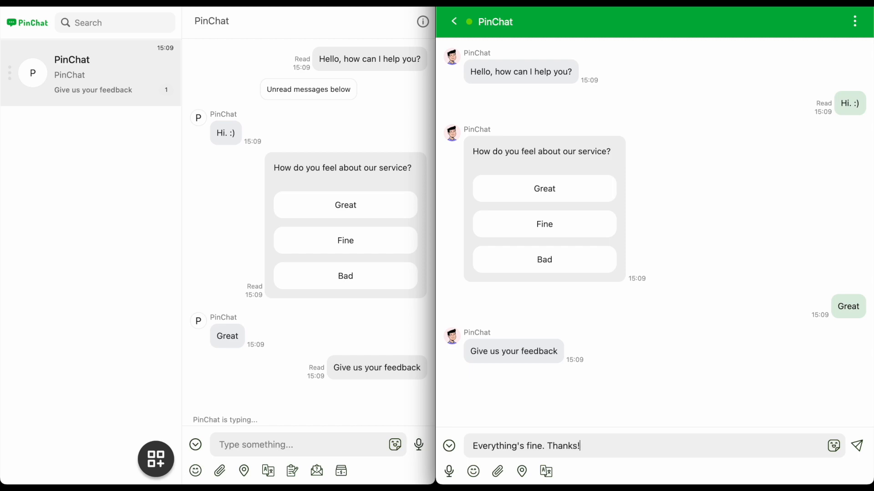
key(Return)
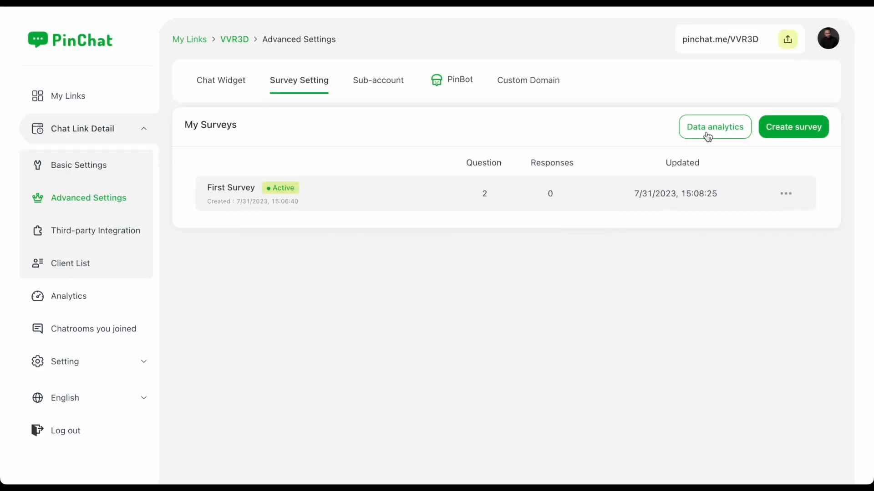
- Open the data analytics for the link's surveys and review the ongoing survey's statistics for both questions
click(707, 137)
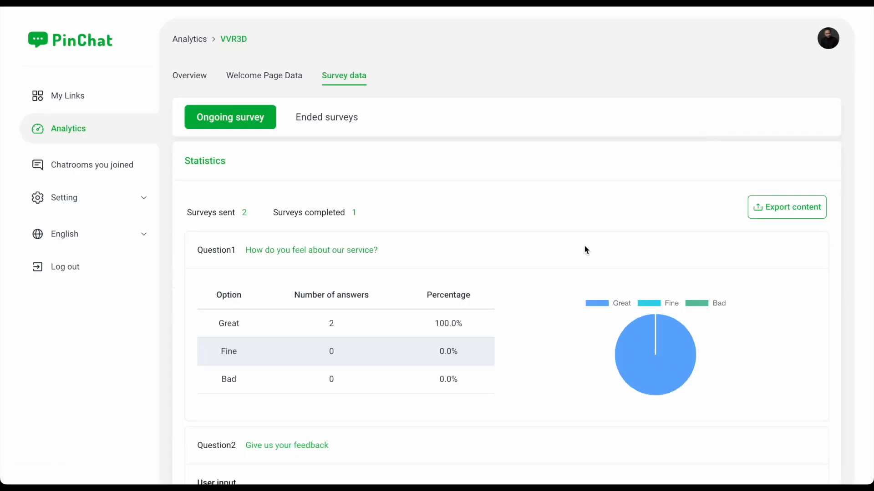
scroll(384, 411, down, 1)
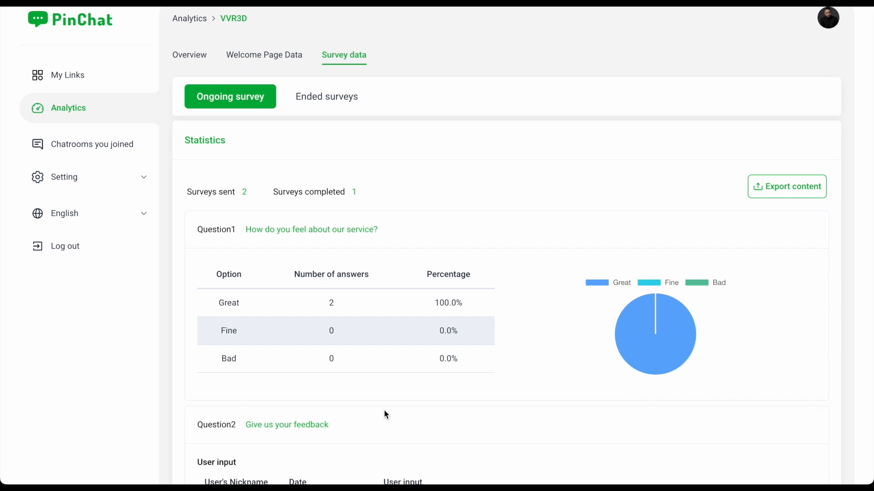
scroll(383, 410, down, 3)
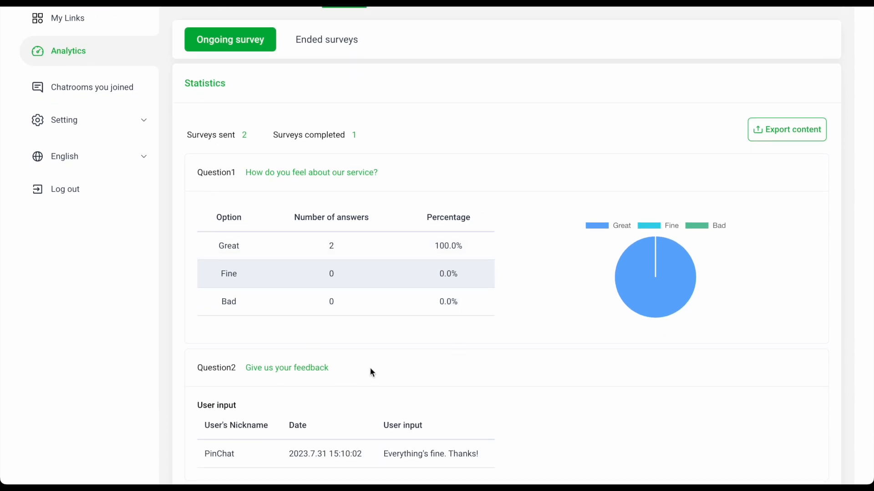
scroll(371, 372, down, 2)
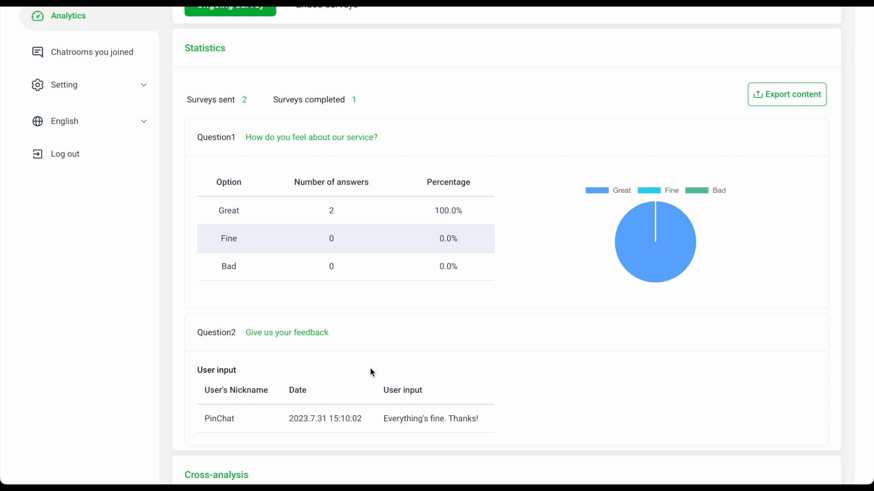
scroll(370, 369, down, 3)
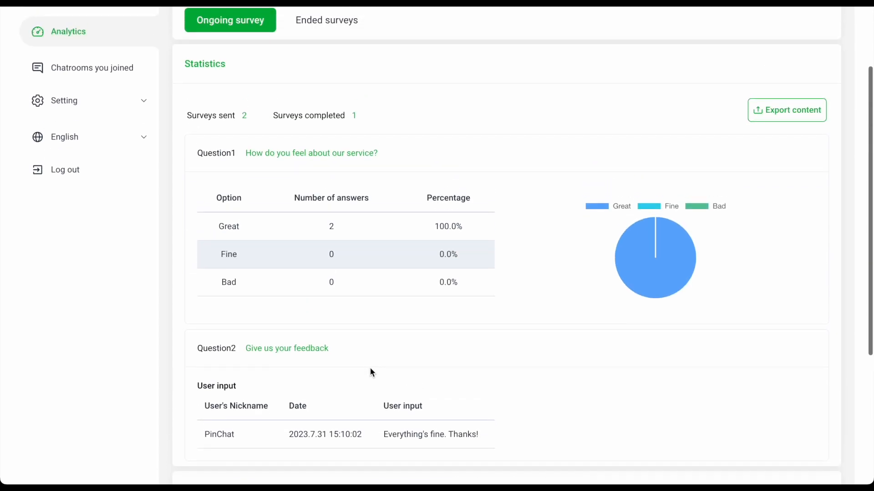